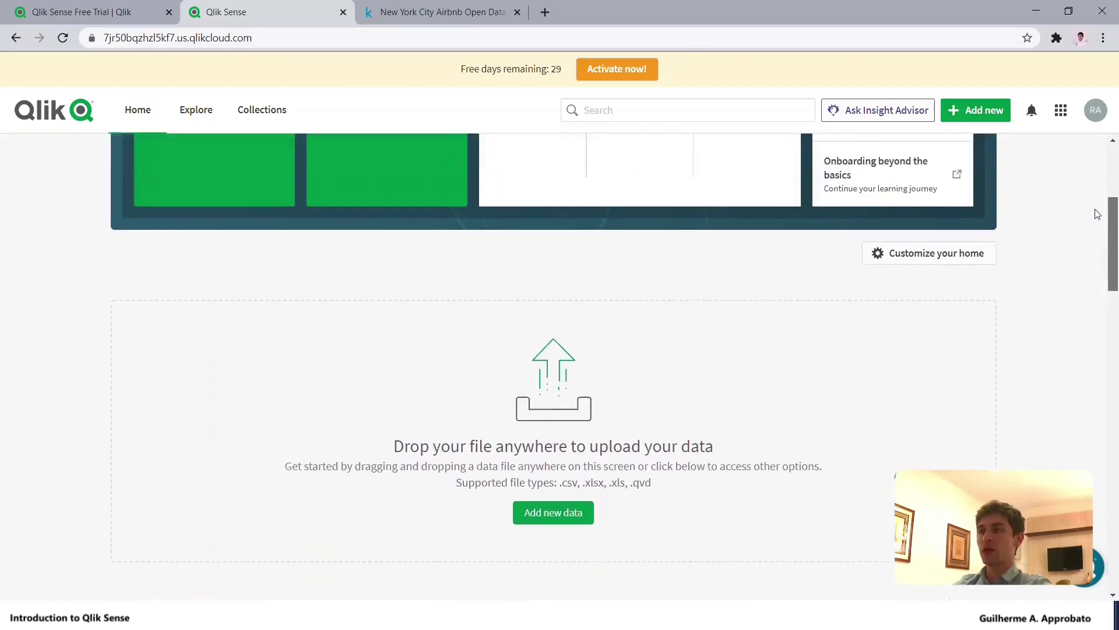
{"action": "scroll", "coordinate": [1098, 214], "scroll_direction": "up", "scroll_amount": 2}
{"action": "scroll", "coordinate": [1061, 204], "scroll_direction": "up", "scroll_amount": 2}
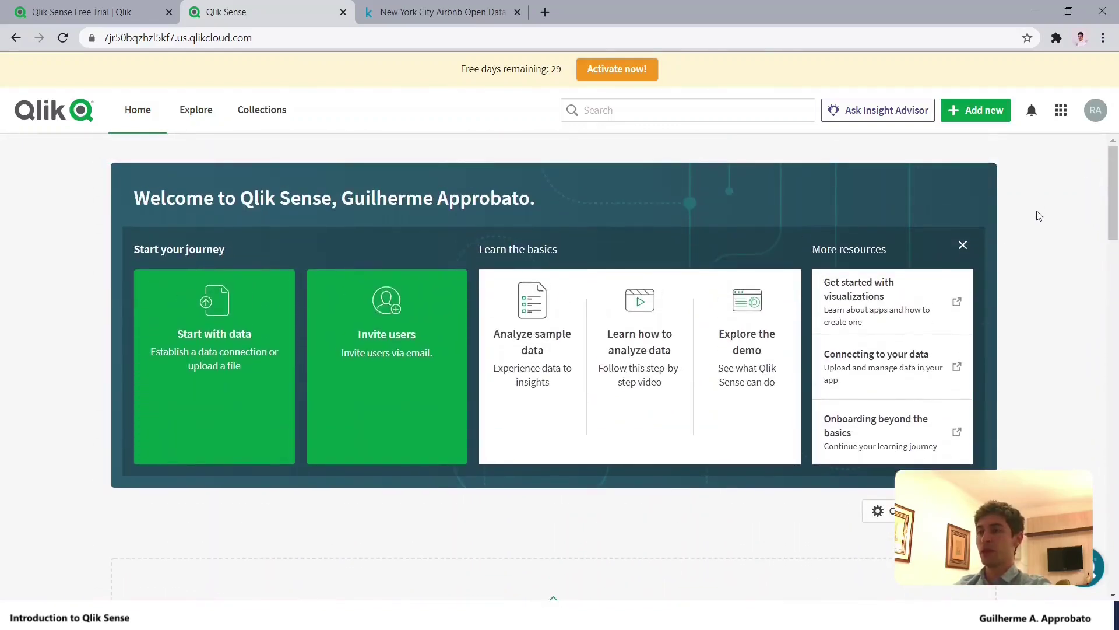
- Download the 2 MB New York City Airbnb Open Data archive from Kaggle and open its folder
{"action": "left_click", "coordinate": [438, 13]}
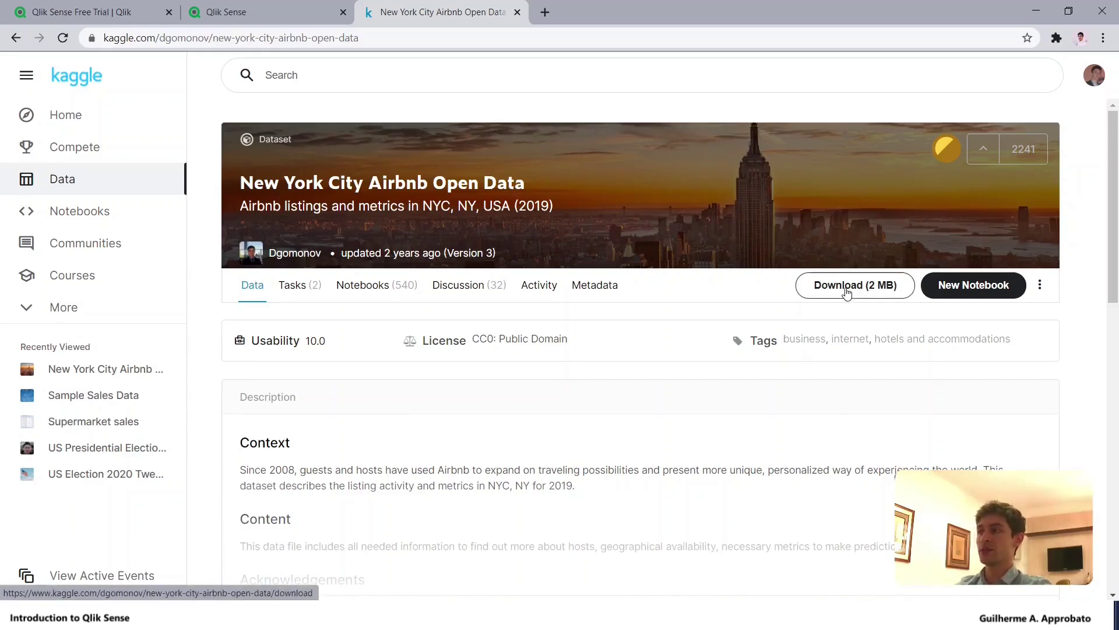
{"action": "left_click", "coordinate": [847, 287]}
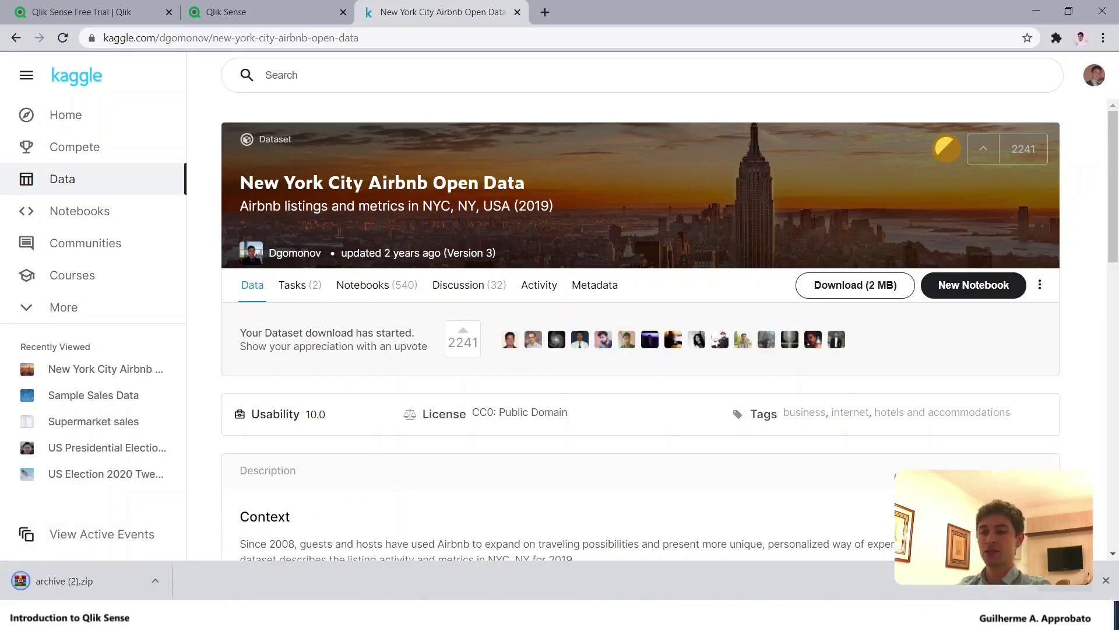
{"action": "left_click", "coordinate": [1106, 580]}
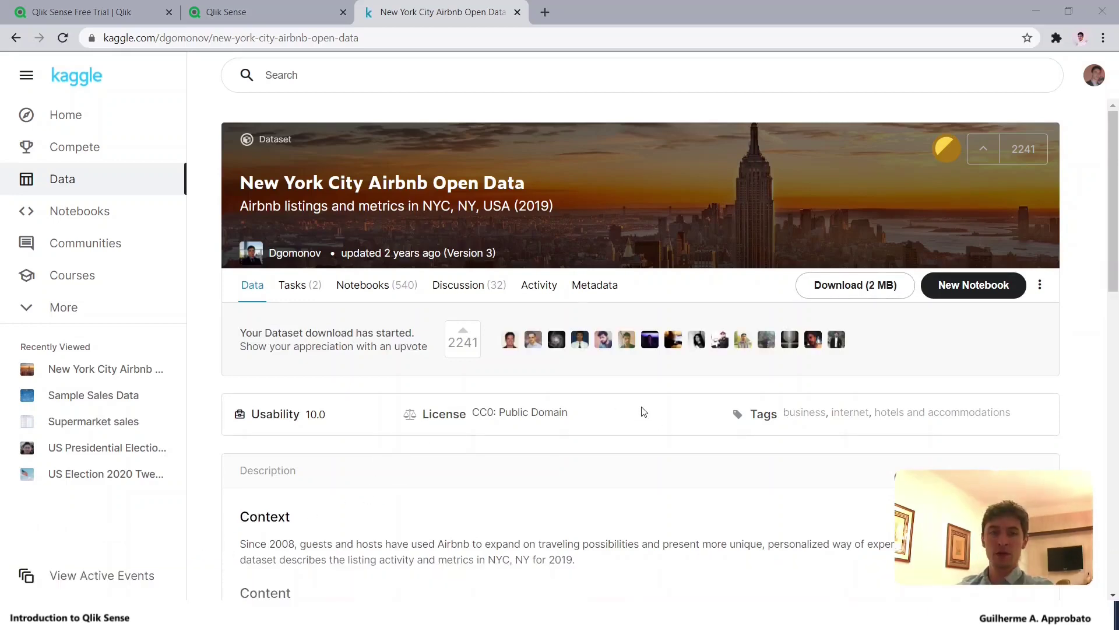
{"action": "left_click", "coordinate": [466, 618]}
- Open AB_NYC_2019.csv in Excel and resize columns A, B, D and E to fit ids, listing names and hosts
{"action": "left_click", "coordinate": [591, 387]}
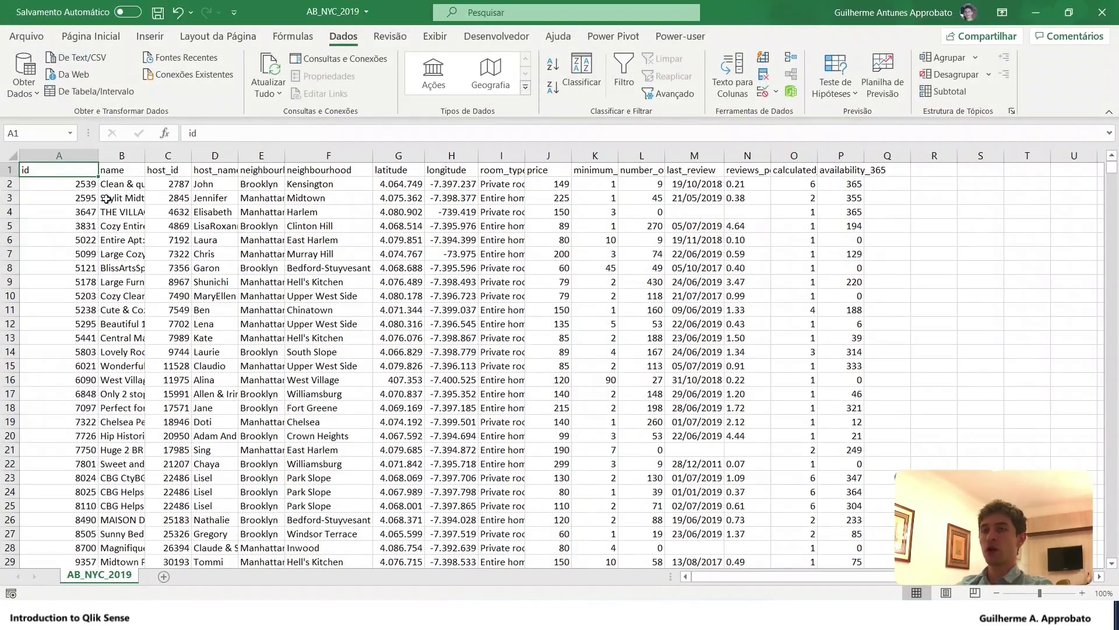
{"action": "mouse_move", "coordinate": [99, 153]}
{"action": "left_mouse_down"}
{"action": "mouse_move", "coordinate": [69, 154]}
{"action": "mouse_move", "coordinate": [204, 159]}
{"action": "left_mouse_up"}
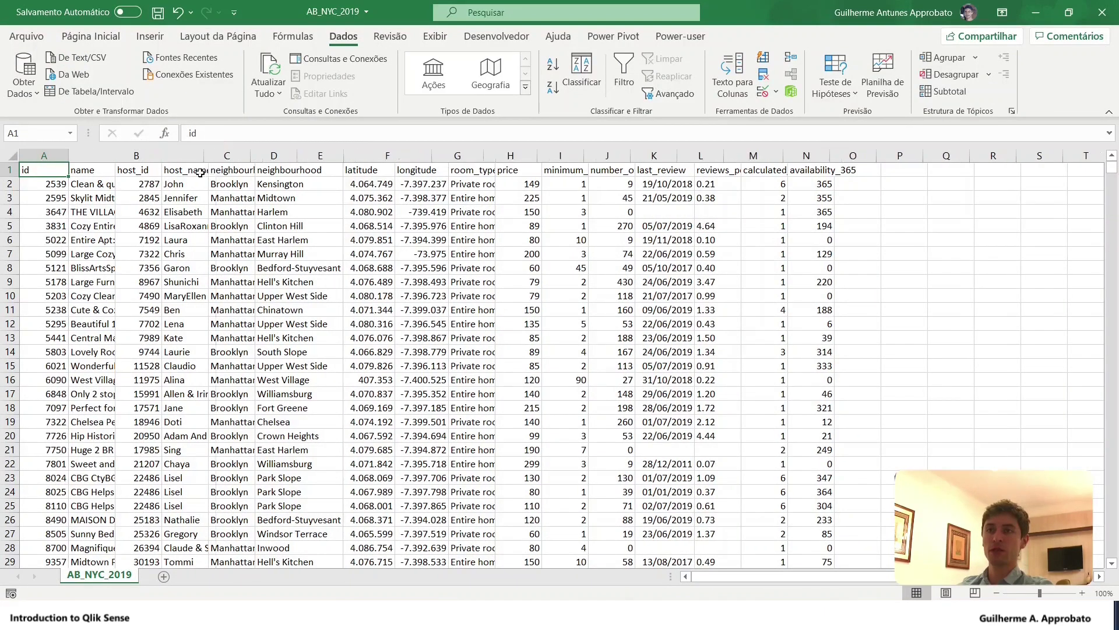
{"action": "left_click", "coordinate": [154, 186]}
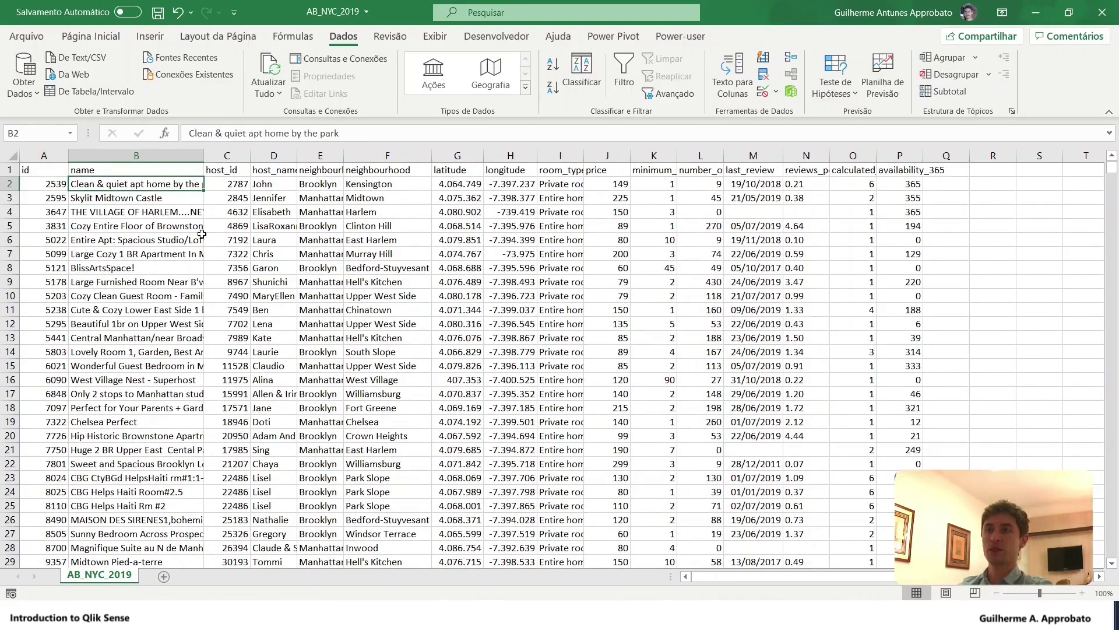
{"action": "left_click_drag", "start_coordinate": [203, 156], "coordinate": [219, 156]}
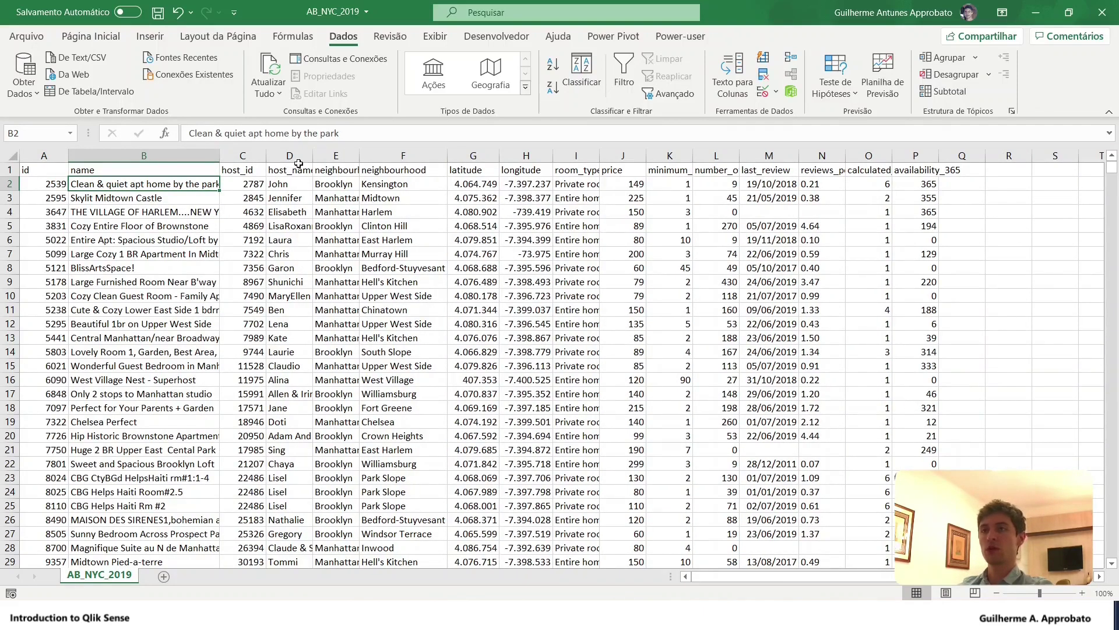
{"action": "left_click_drag", "start_coordinate": [313, 155], "coordinate": [329, 156]}
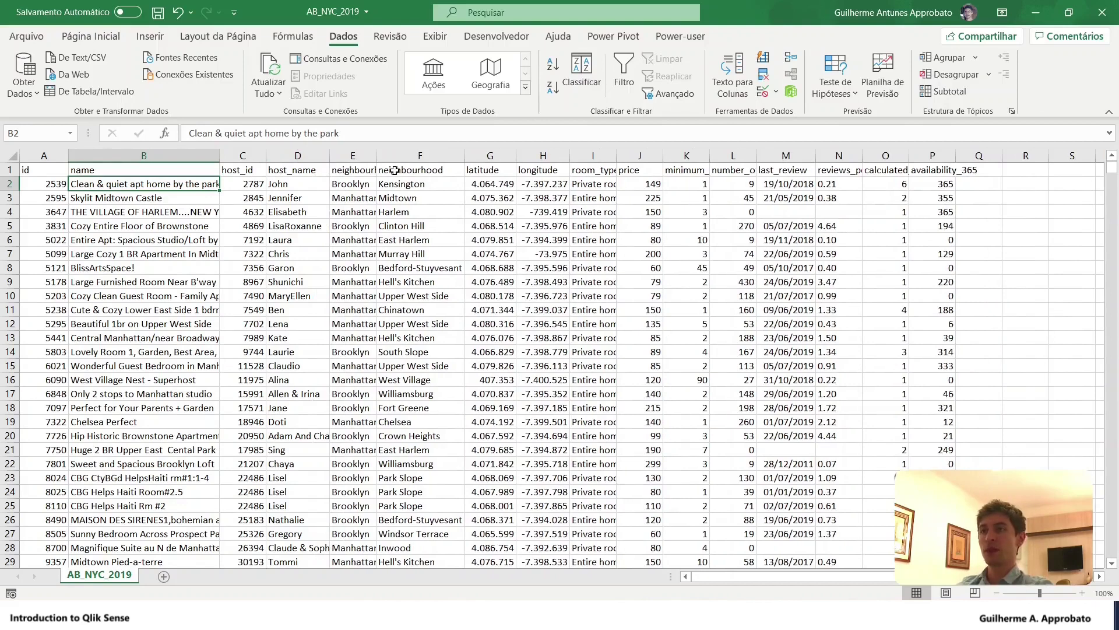
{"action": "left_click", "coordinate": [395, 170]}
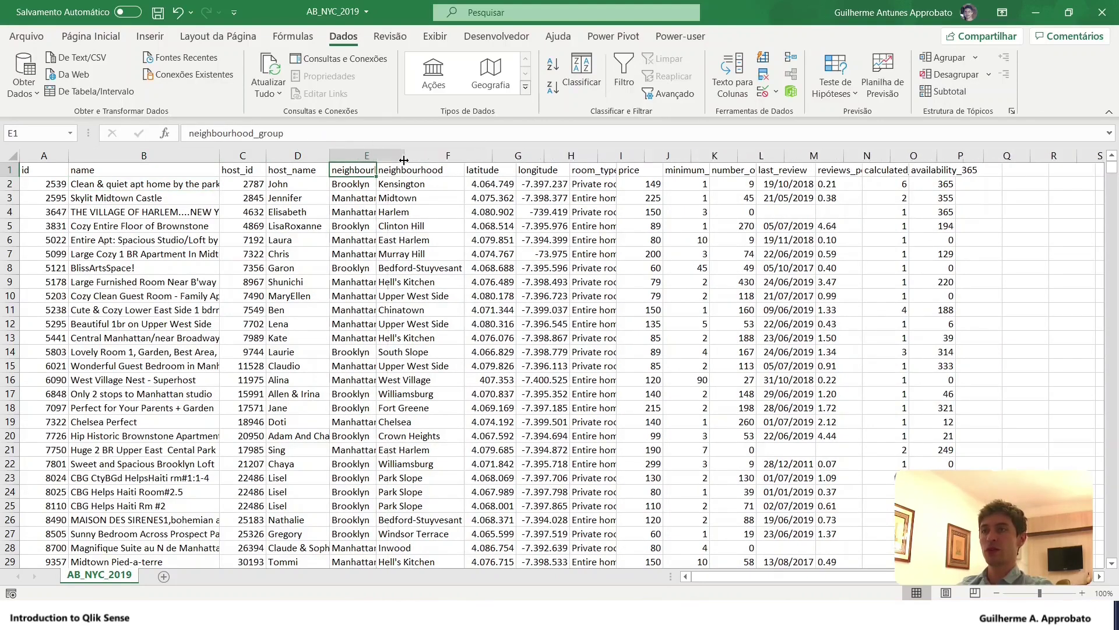
{"action": "left_click_drag", "start_coordinate": [377, 155], "coordinate": [404, 156]}
- Widen columns I and K so room_type and minimum_nights read fully, and check the remaining headers
{"action": "left_click_drag", "start_coordinate": [520, 155], "coordinate": [572, 155]}
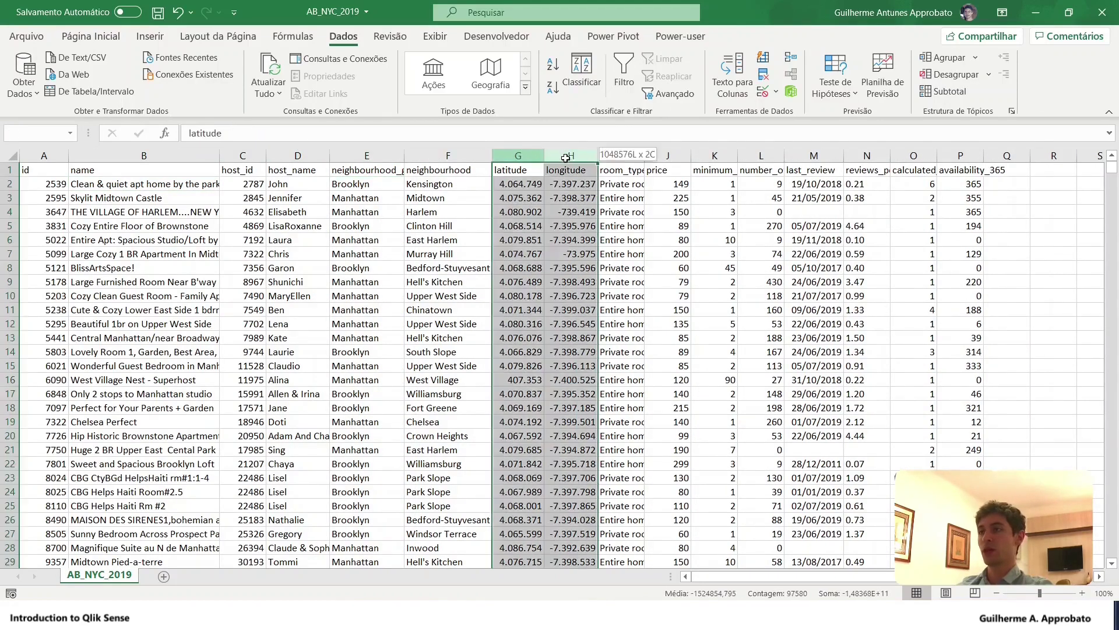
{"action": "left_click_drag", "start_coordinate": [645, 155], "coordinate": [678, 151]}
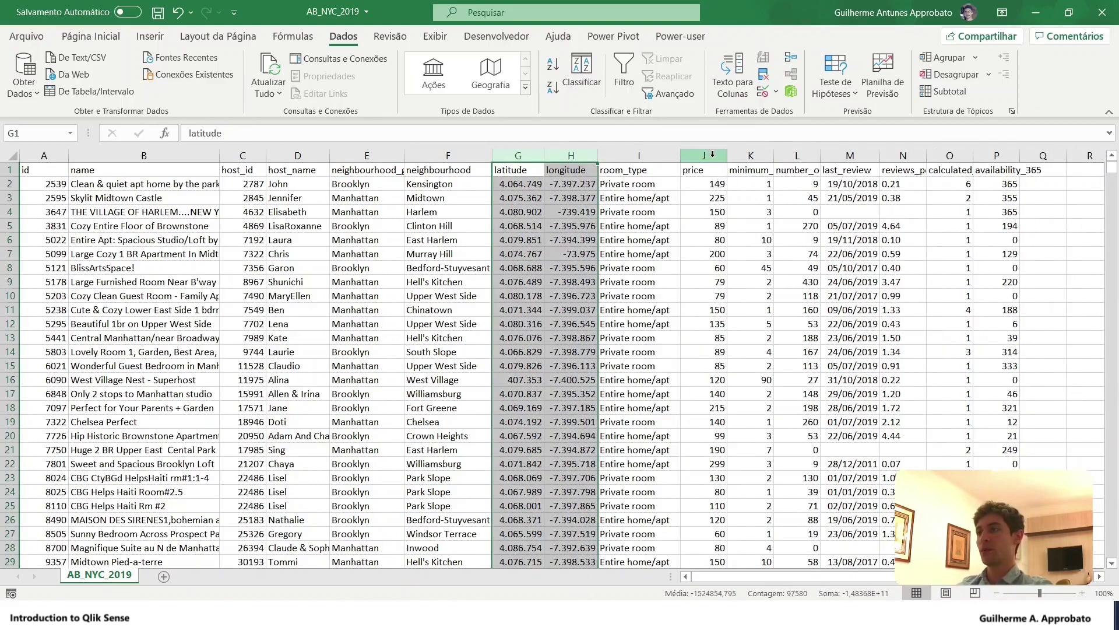
{"action": "left_click", "coordinate": [704, 155]}
{"action": "left_click", "coordinate": [768, 154]}
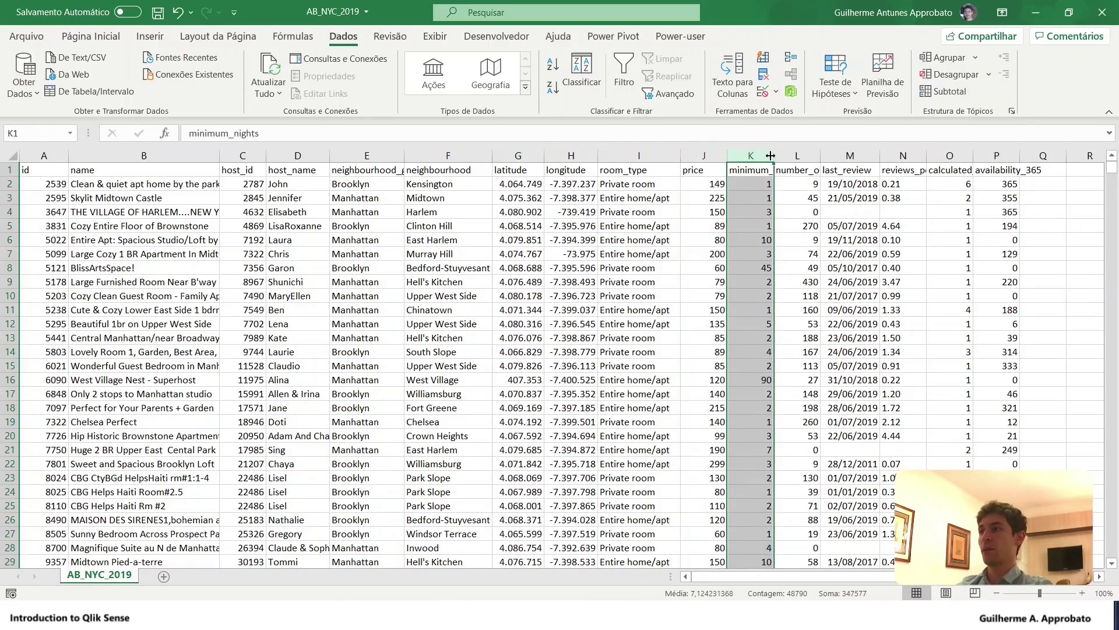
{"action": "left_click_drag", "start_coordinate": [774, 156], "coordinate": [790, 155]}
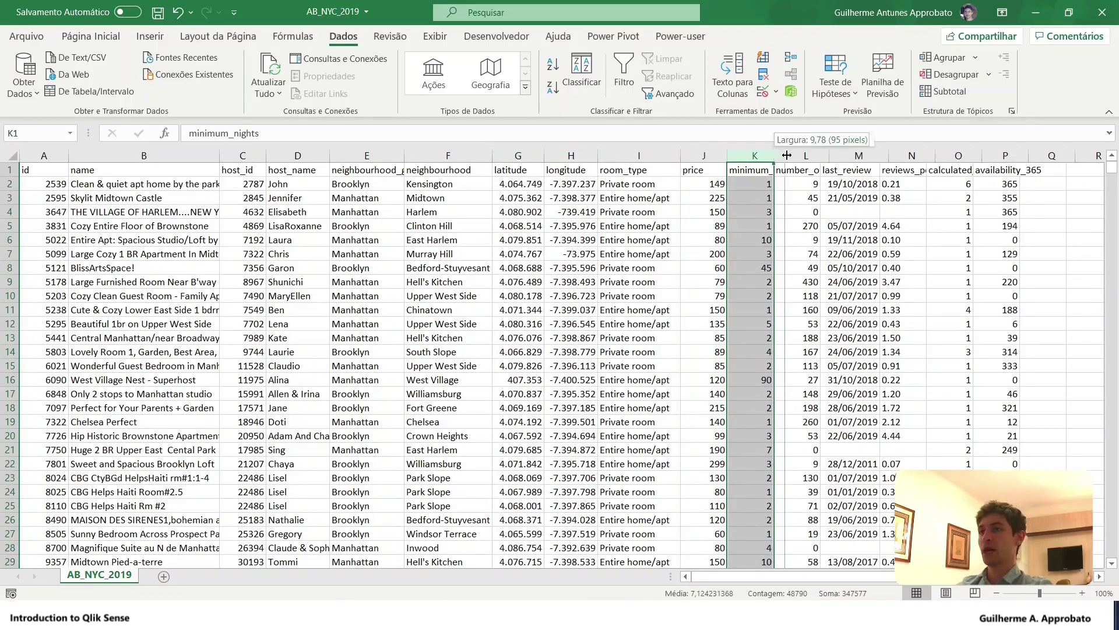
{"action": "left_click", "coordinate": [833, 169]}
{"action": "left_click", "coordinate": [878, 170]}
{"action": "left_click", "coordinate": [924, 175]}
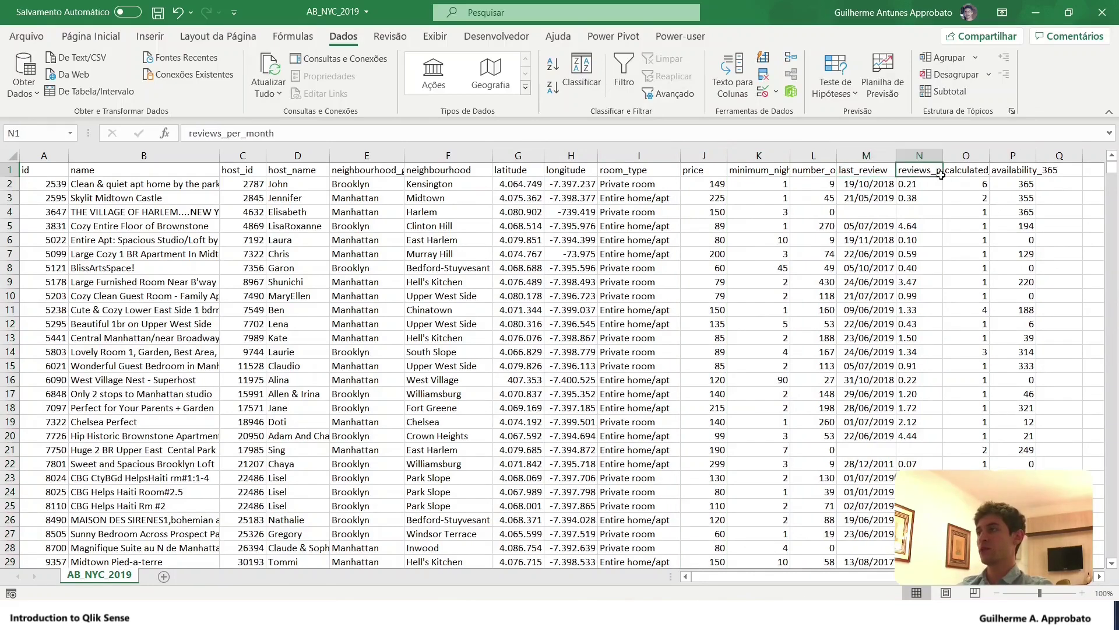
{"action": "left_click", "coordinate": [970, 170]}
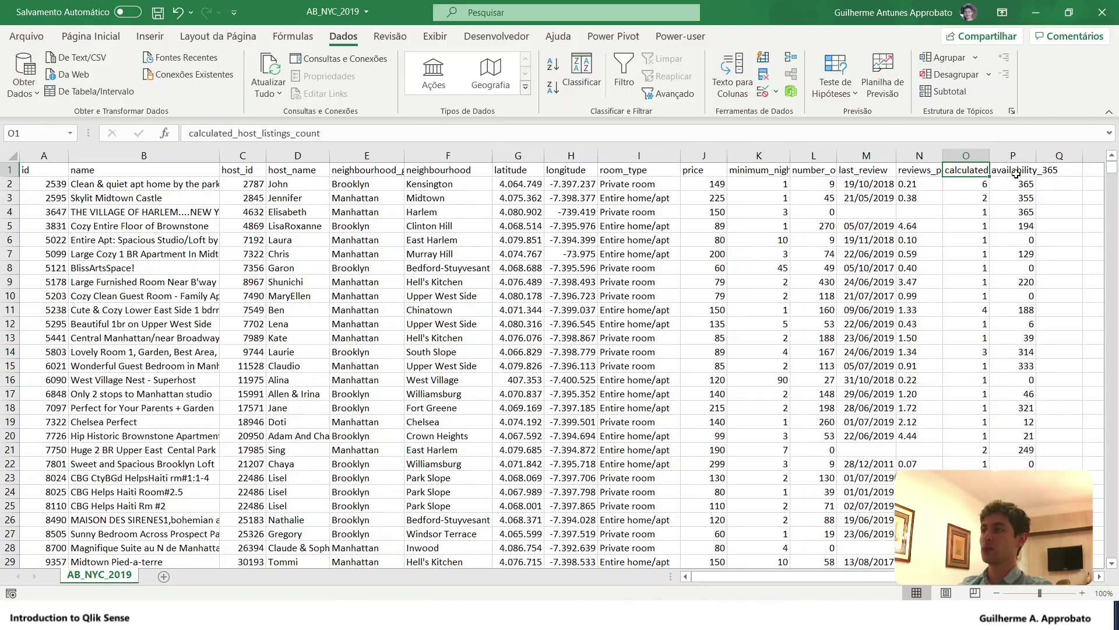
{"action": "left_click", "coordinate": [1016, 174]}
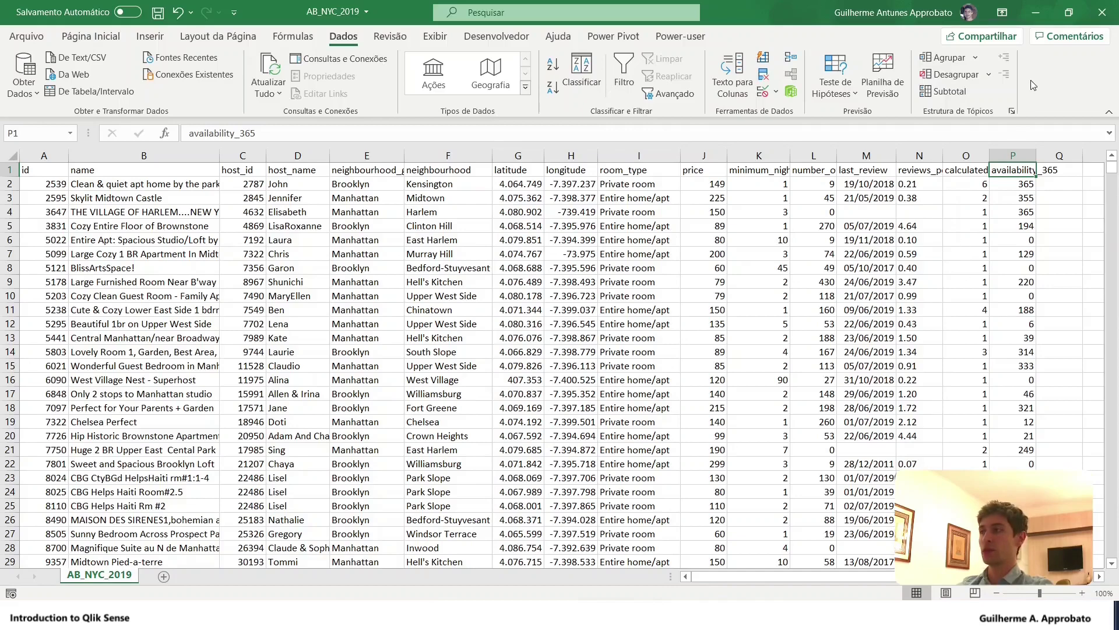
- Return to the Qlik Sense home page and start a new analytics app
{"action": "left_click", "coordinate": [1036, 13]}
{"action": "left_click", "coordinate": [783, 23]}
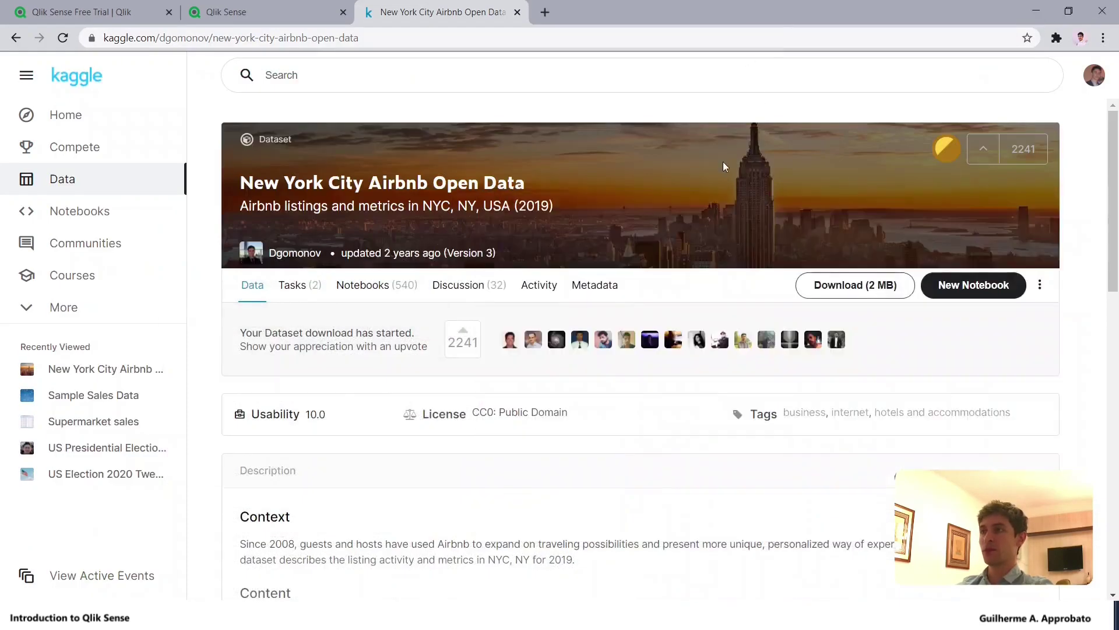
{"action": "left_click", "coordinate": [262, 8]}
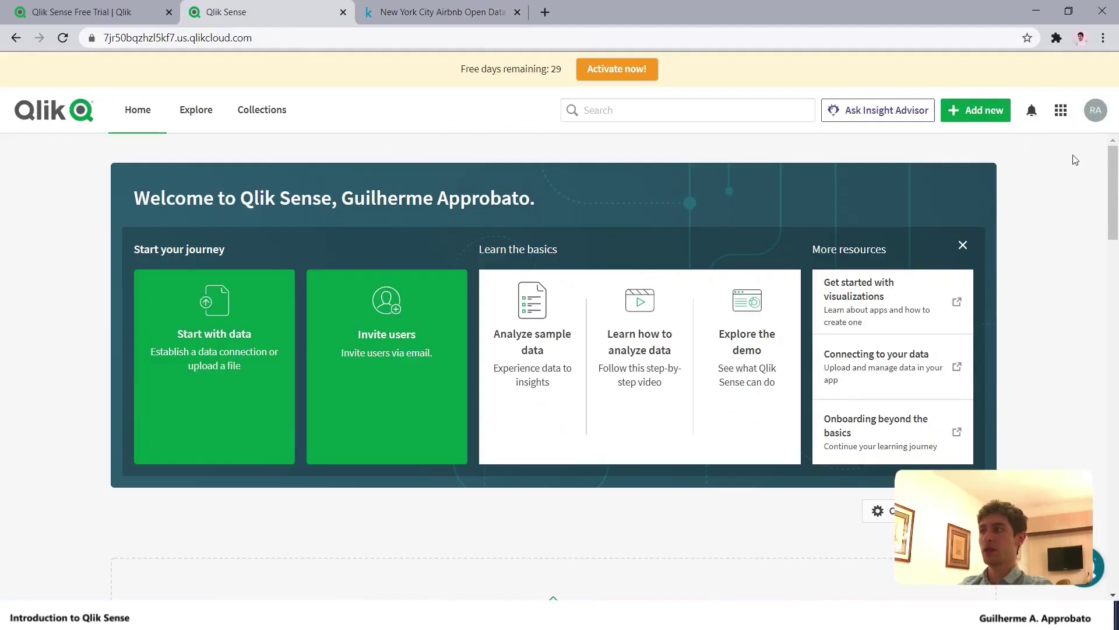
{"action": "left_click", "coordinate": [975, 112]}
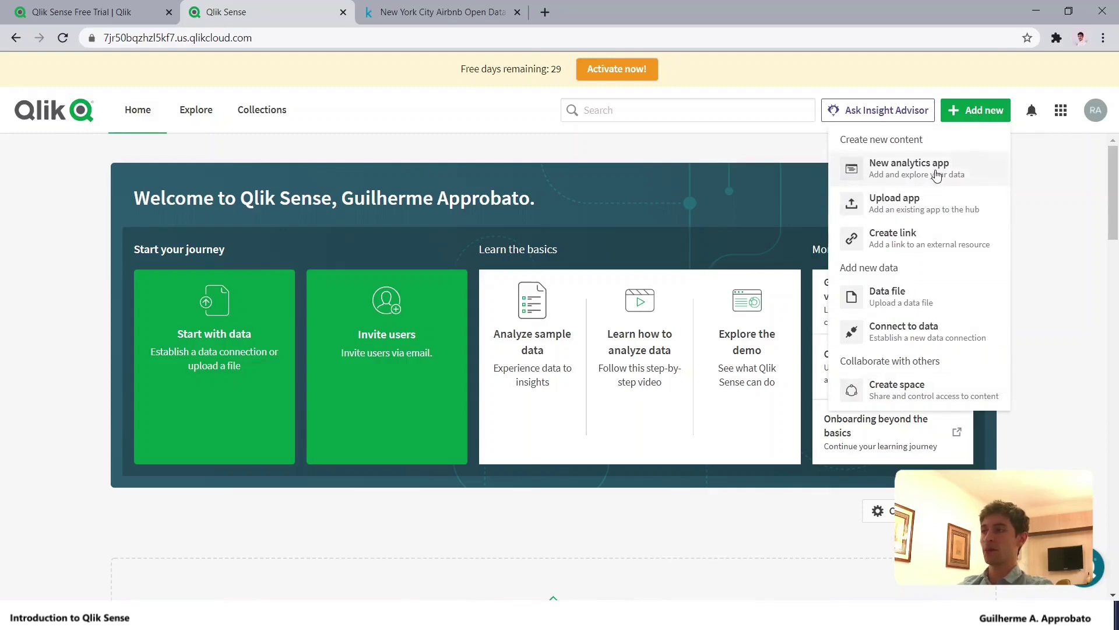
{"action": "left_click", "coordinate": [937, 175]}
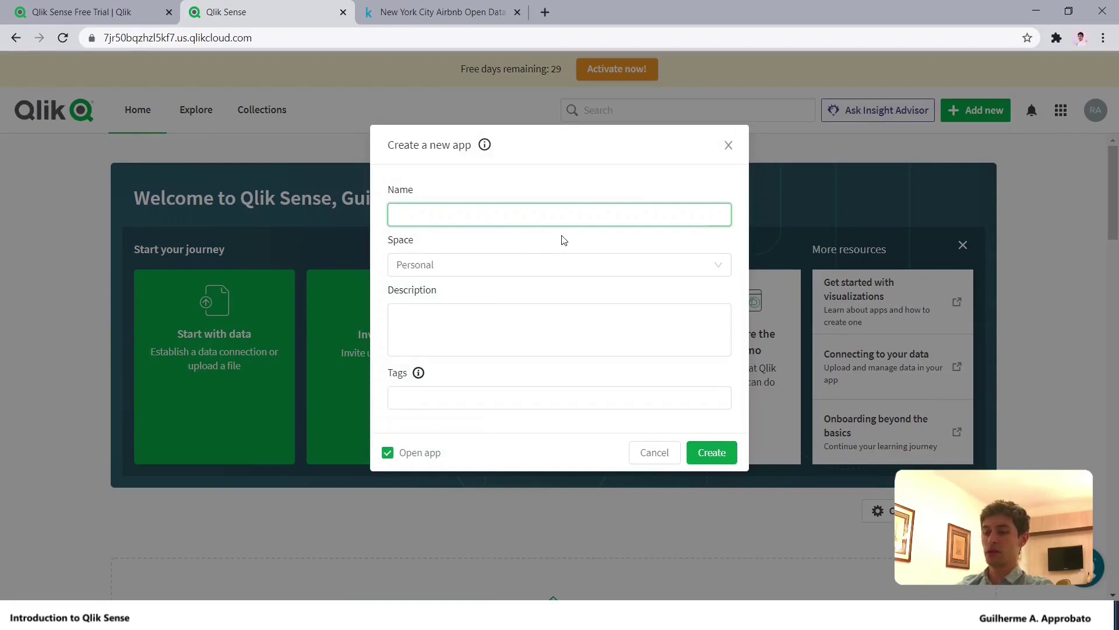
- Name the app 'NY Airbnb Example' and create it
{"action": "type", "text": "NY"}
{"action": "key", "text": "Down"}
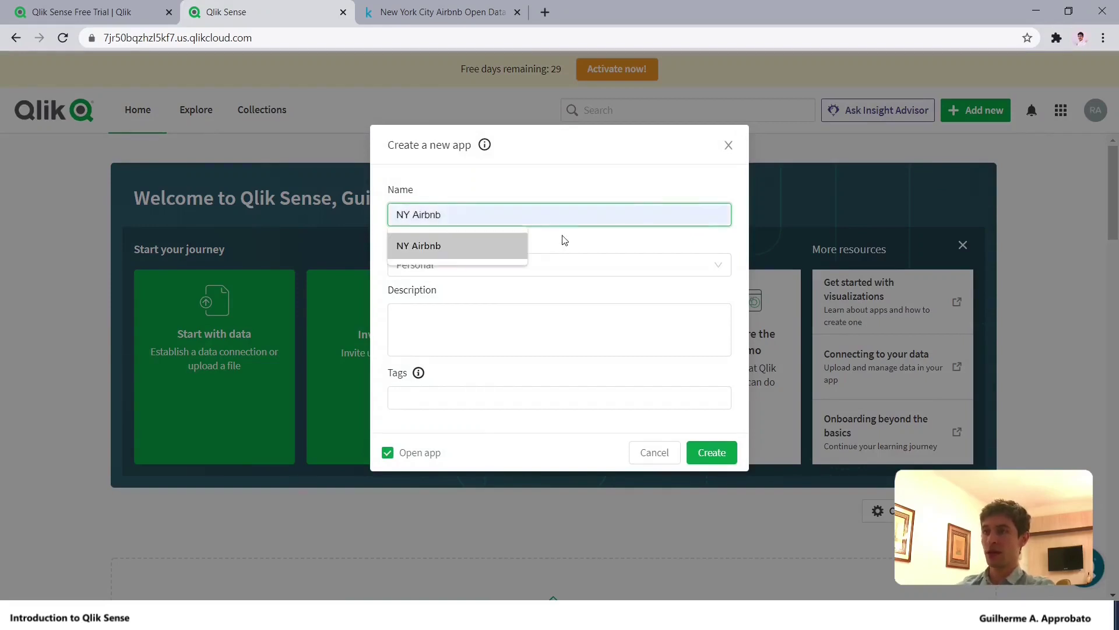
{"action": "key", "text": "Return"}
{"action": "type", "text": "Exa"}
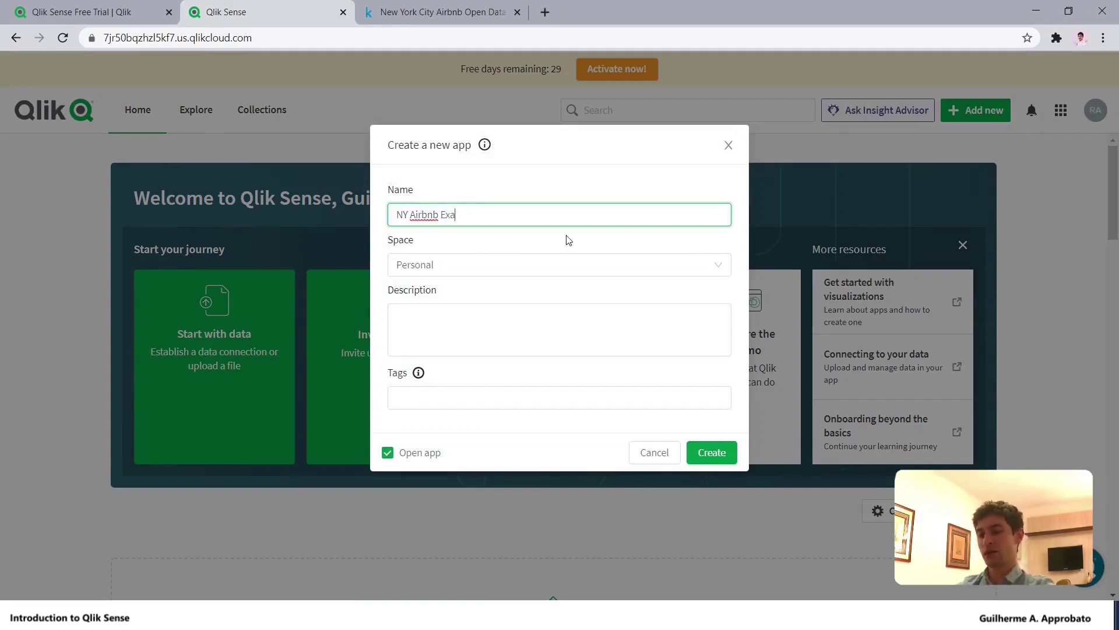
{"action": "type", "text": "mple"}
{"action": "left_click", "coordinate": [466, 310]}
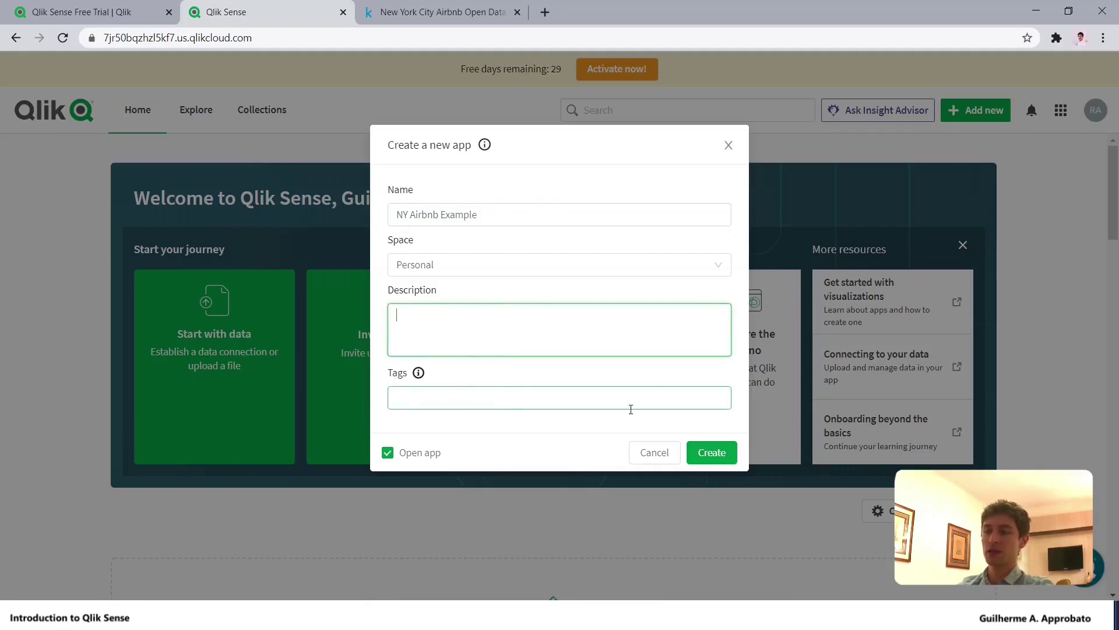
{"action": "left_click", "coordinate": [713, 459]}
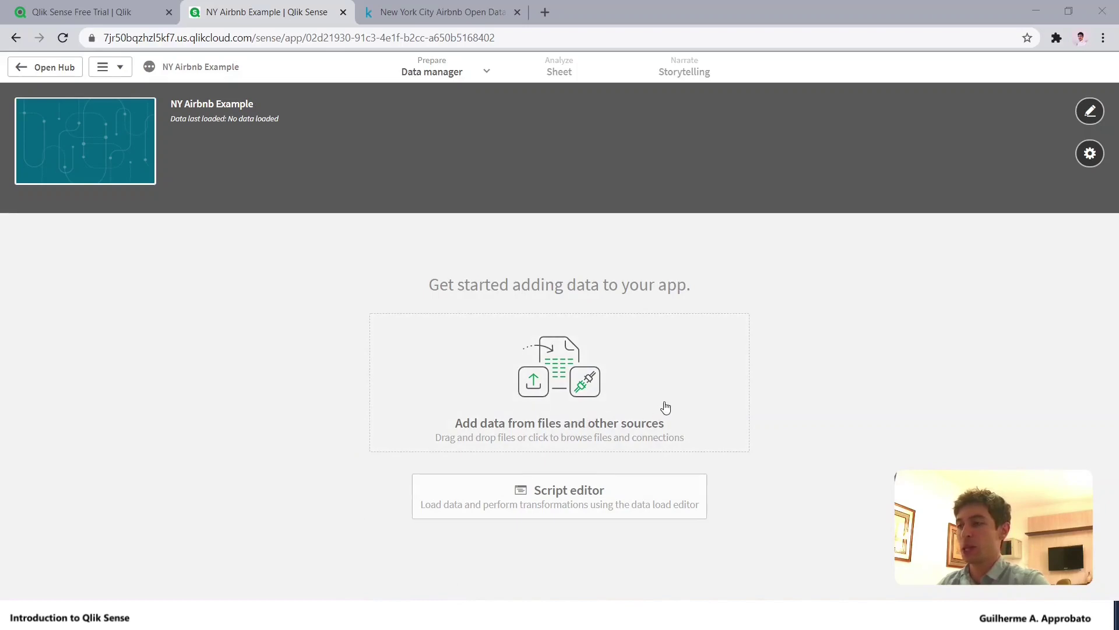
- Open Add data and scroll through the list of available data connectors
{"action": "left_click", "coordinate": [643, 382]}
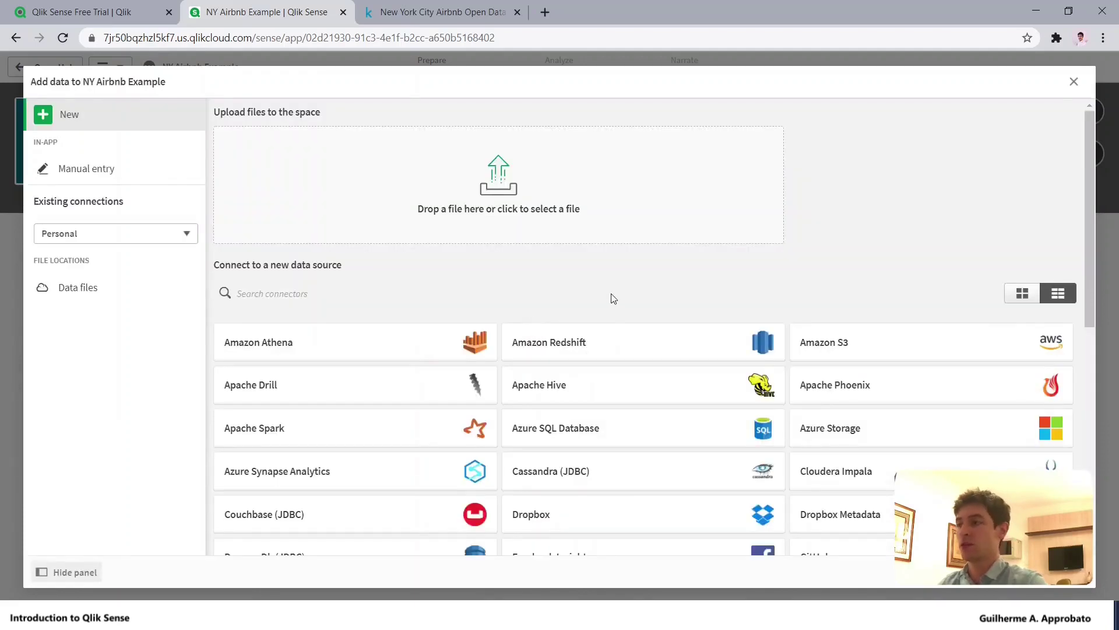
{"action": "scroll", "coordinate": [719, 337], "scroll_direction": "down", "scroll_amount": 1}
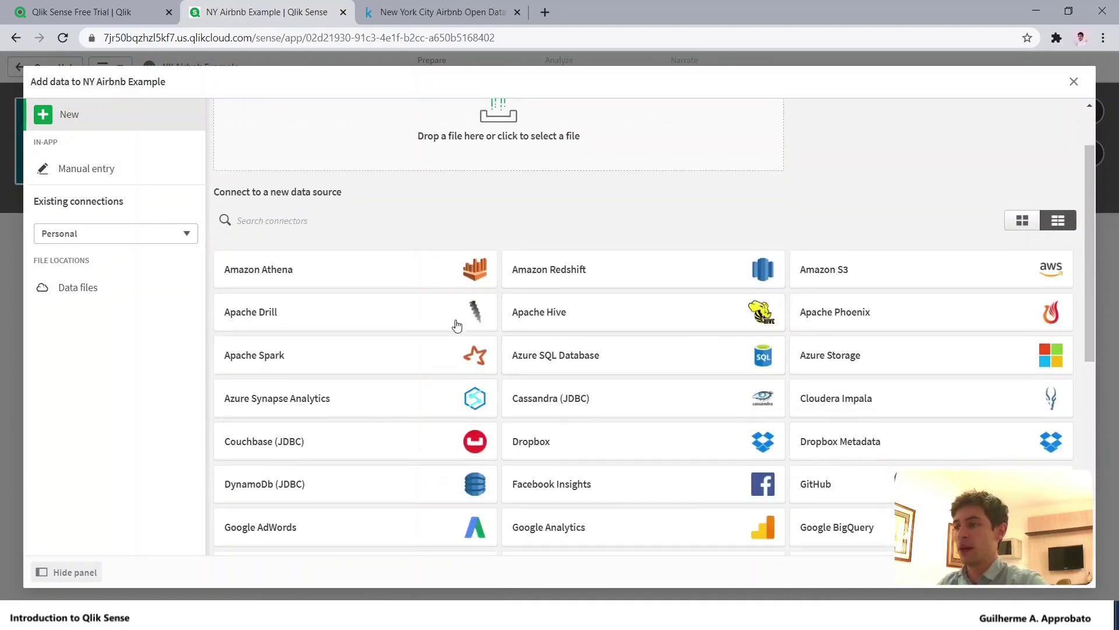
{"action": "scroll", "coordinate": [720, 412], "scroll_direction": "down", "scroll_amount": 1}
{"action": "scroll", "coordinate": [718, 405], "scroll_direction": "down", "scroll_amount": 1}
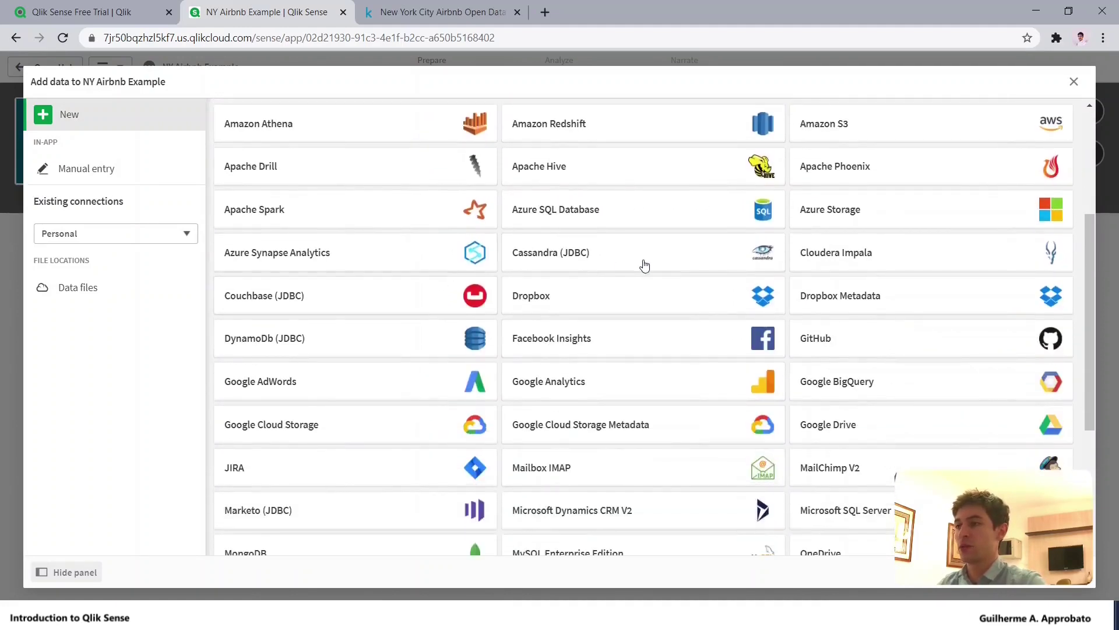
{"action": "scroll", "coordinate": [657, 313], "scroll_direction": "down", "scroll_amount": 2}
{"action": "scroll", "coordinate": [670, 320], "scroll_direction": "down", "scroll_amount": 1}
{"action": "scroll", "coordinate": [688, 351], "scroll_direction": "up", "scroll_amount": 6}
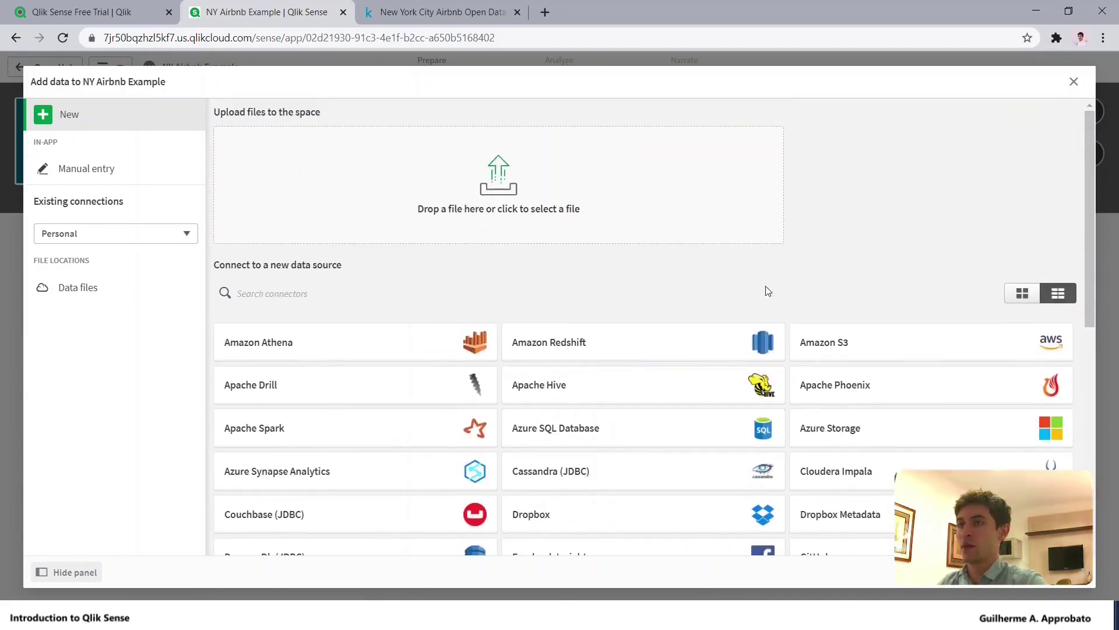
- Drag AB_NYC_2019 from the Downloads archive folder into the app, replacing the existing AB_NYC_2019.csv
{"action": "left_click", "coordinate": [1074, 83]}
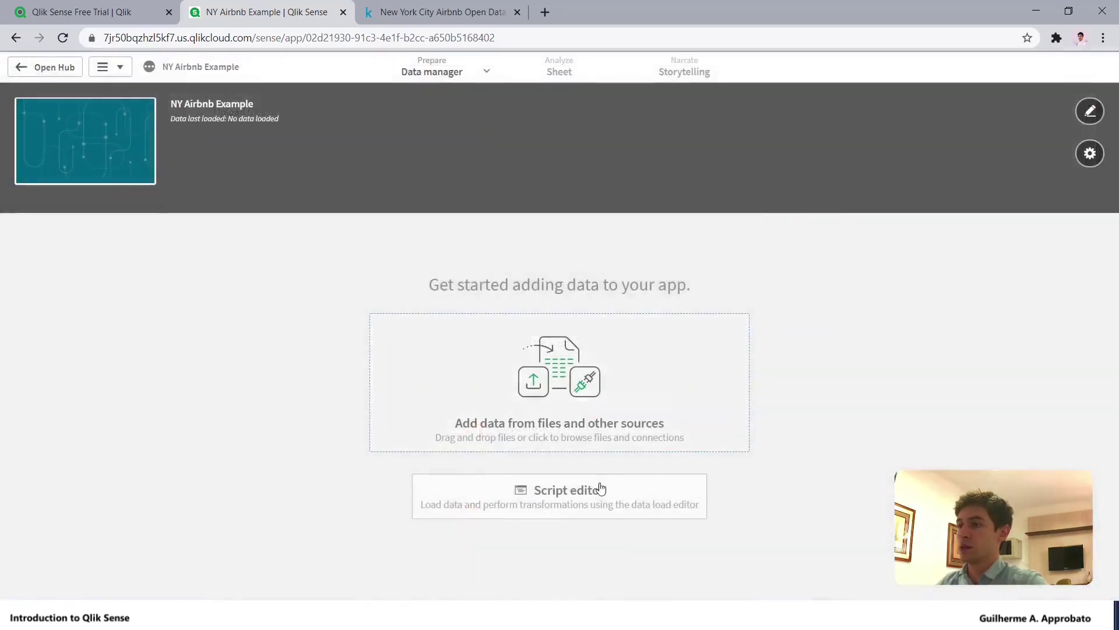
{"action": "key", "text": "alt+Tab"}
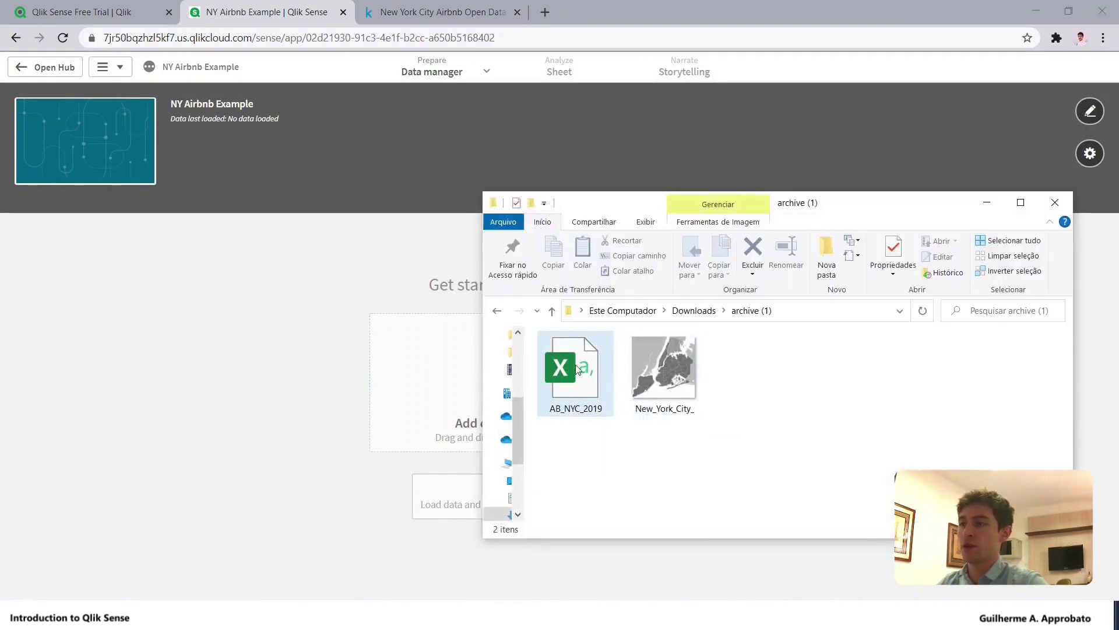
{"action": "left_click_drag", "start_coordinate": [577, 368], "coordinate": [431, 382]}
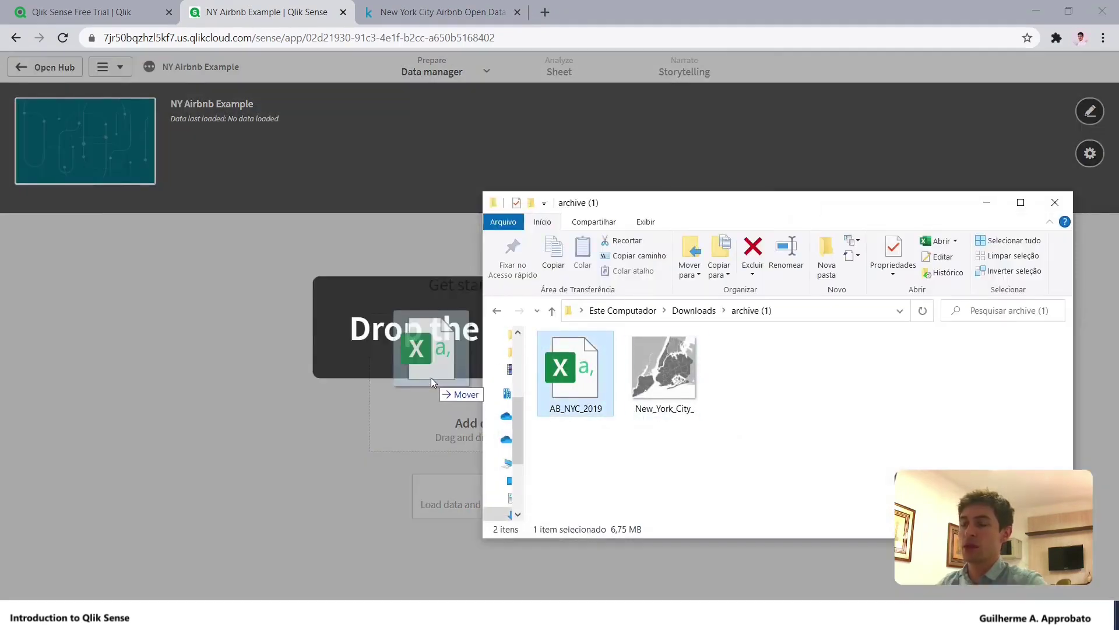
{"action": "left_click_drag", "start_coordinate": [432, 382], "coordinate": [432, 382]}
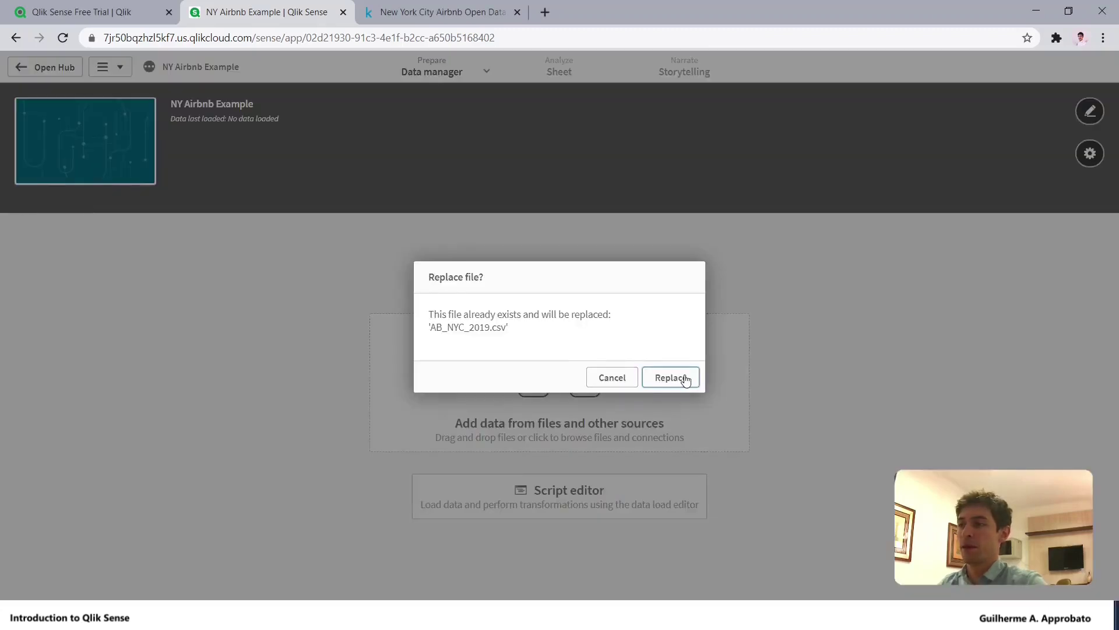
{"action": "left_click", "coordinate": [685, 379]}
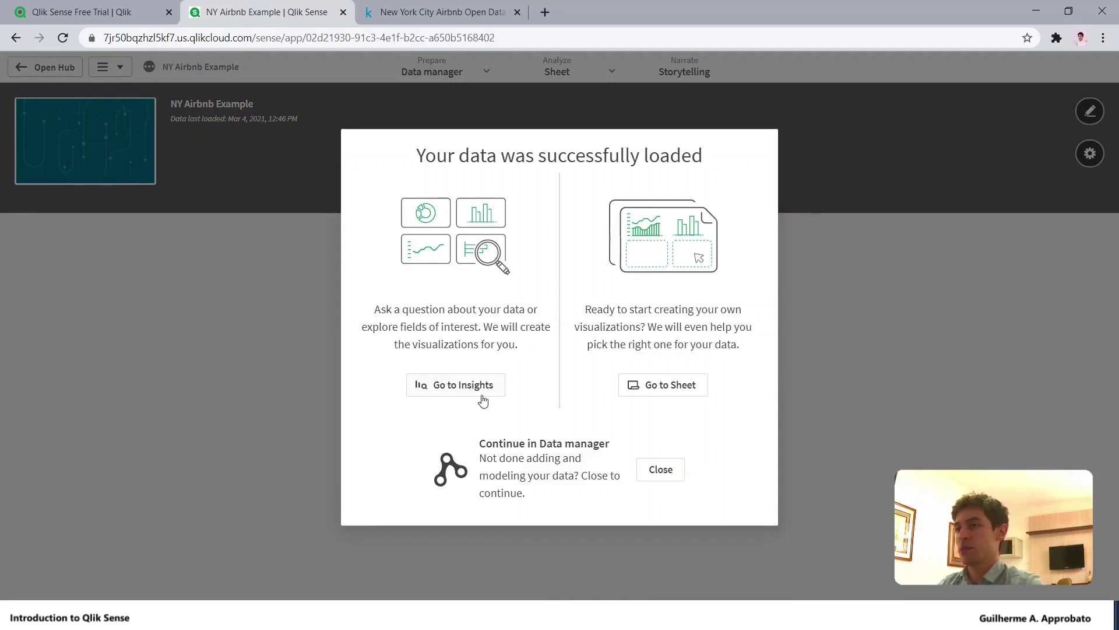
- Go to Insights and generate insight charts from the Airbnb data
{"action": "left_click", "coordinate": [483, 399]}
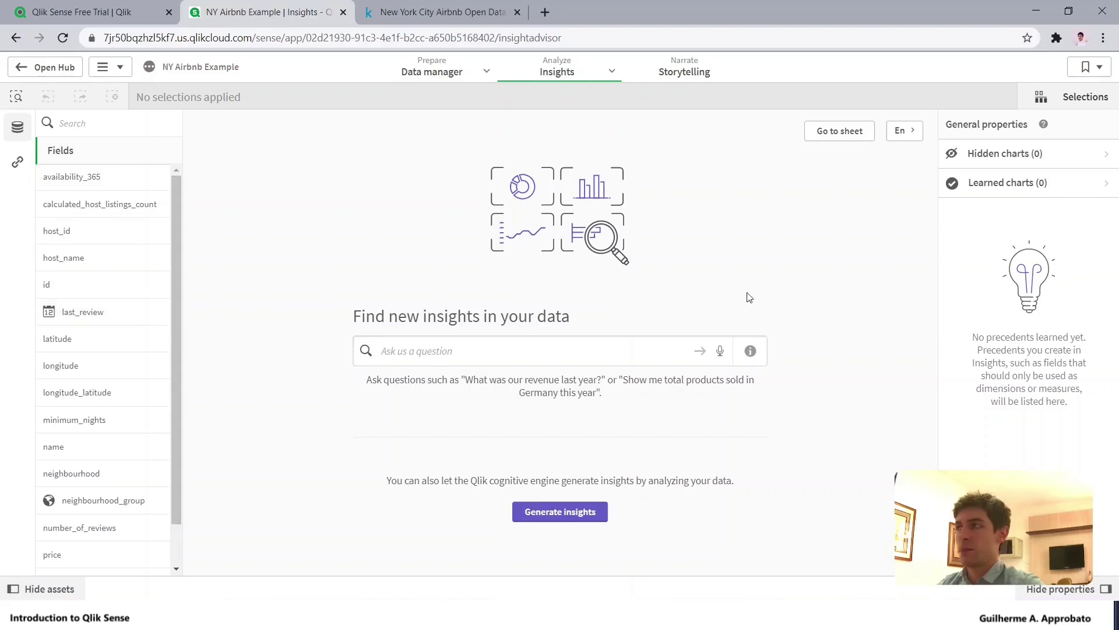
{"action": "left_click", "coordinate": [566, 515]}
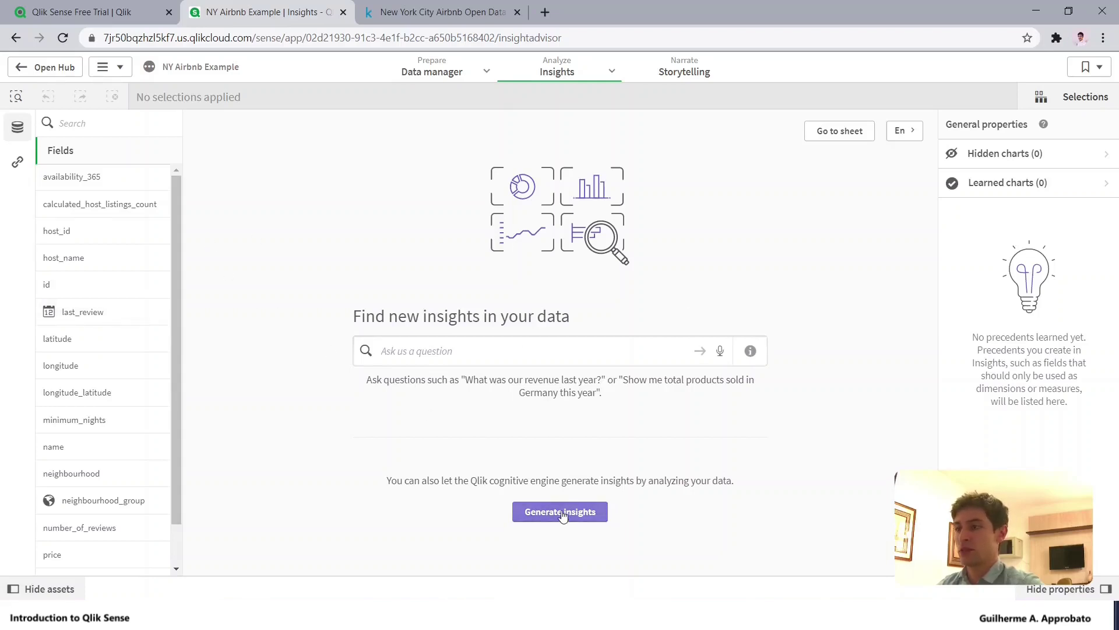
{"action": "left_click", "coordinate": [563, 515]}
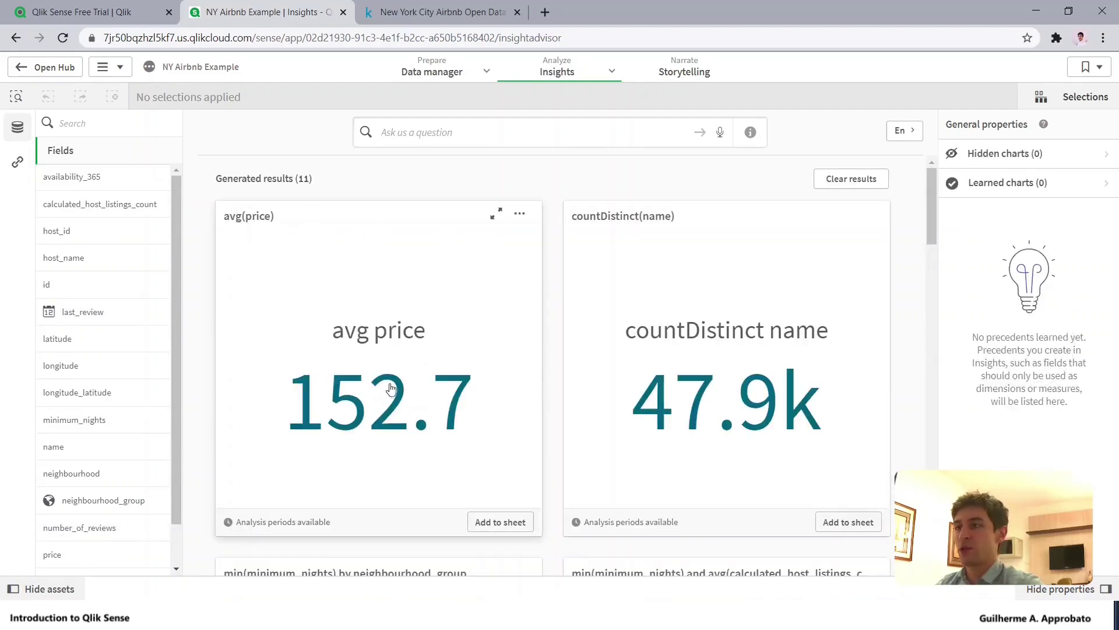
{"action": "mouse_move", "coordinate": [651, 235]}
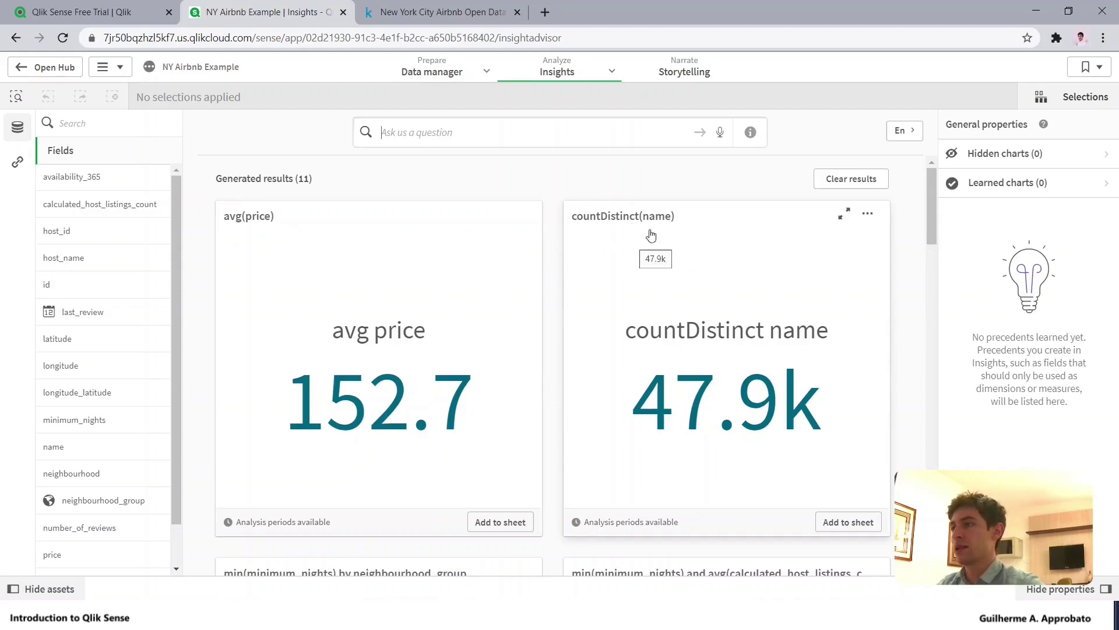
- Review the eleven generated charts, including average price 152.7, and return to the top
{"action": "scroll", "coordinate": [605, 349], "scroll_direction": "down", "scroll_amount": 2}
{"action": "scroll", "coordinate": [560, 333], "scroll_direction": "down", "scroll_amount": 2}
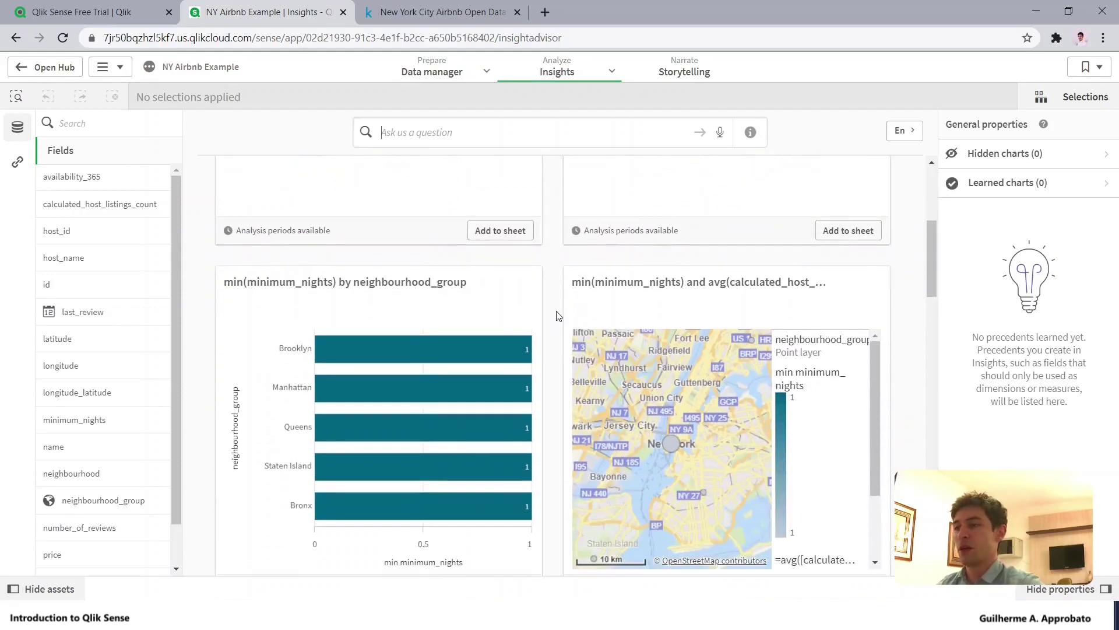
{"action": "scroll", "coordinate": [554, 310], "scroll_direction": "down", "scroll_amount": 1}
{"action": "scroll", "coordinate": [555, 357], "scroll_direction": "down", "scroll_amount": 3}
{"action": "scroll", "coordinate": [555, 367], "scroll_direction": "down", "scroll_amount": 1}
{"action": "scroll", "coordinate": [555, 371], "scroll_direction": "down", "scroll_amount": 3}
{"action": "scroll", "coordinate": [555, 371], "scroll_direction": "up", "scroll_amount": 4}
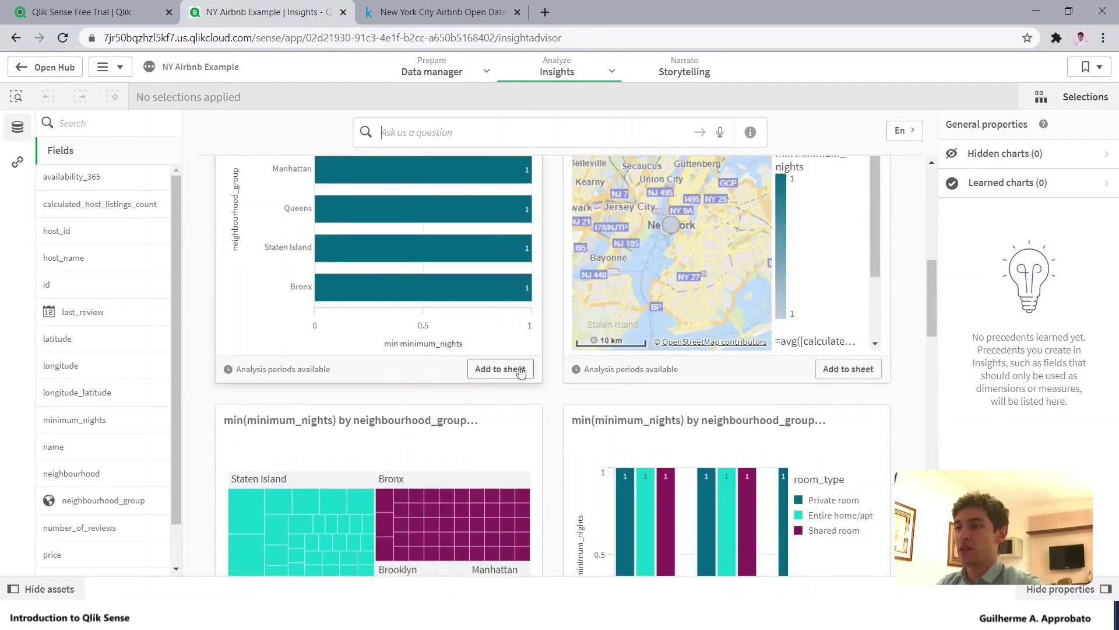
{"action": "scroll", "coordinate": [554, 395], "scroll_direction": "down", "scroll_amount": 3}
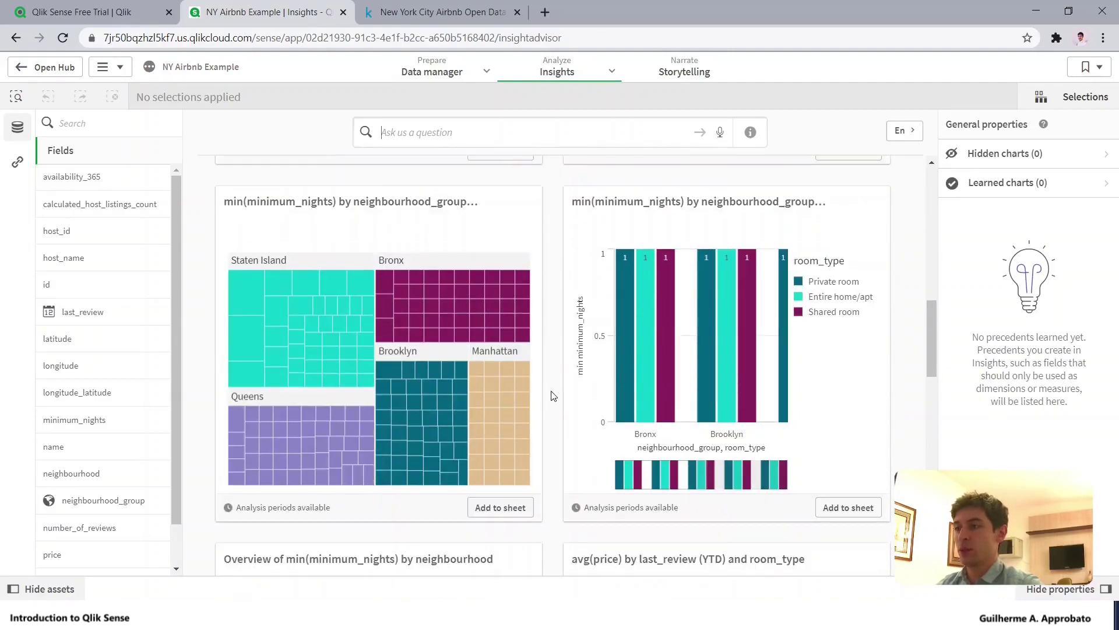
{"action": "scroll", "coordinate": [553, 394], "scroll_direction": "down", "scroll_amount": 5}
{"action": "scroll", "coordinate": [553, 393], "scroll_direction": "up", "scroll_amount": 3}
{"action": "scroll", "coordinate": [553, 388], "scroll_direction": "up", "scroll_amount": 8}
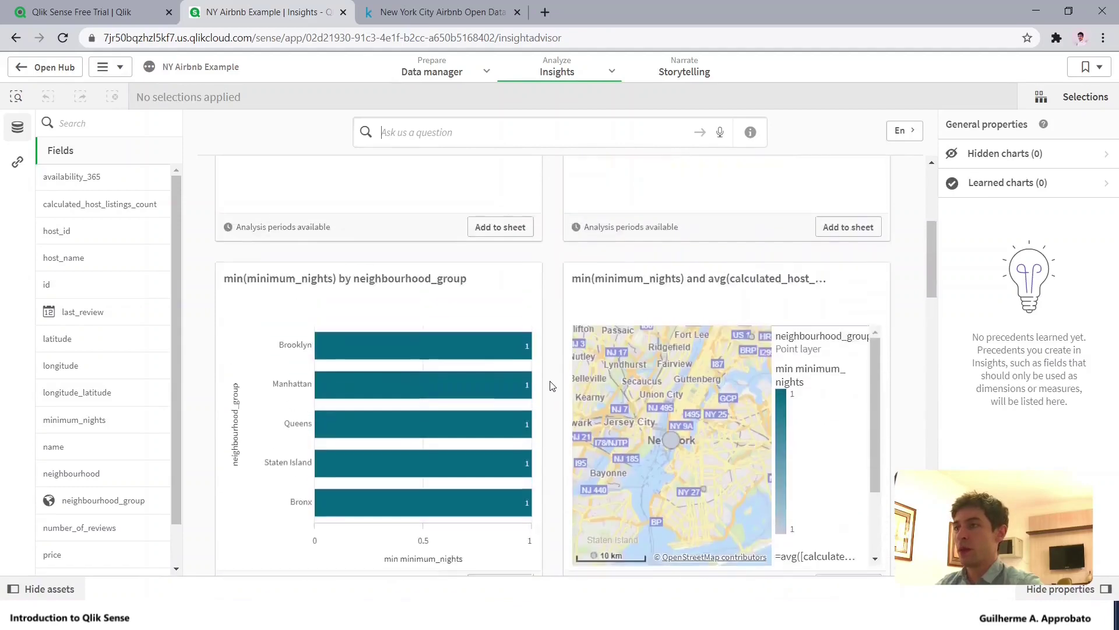
{"action": "scroll", "coordinate": [550, 376], "scroll_direction": "up", "scroll_amount": 5}
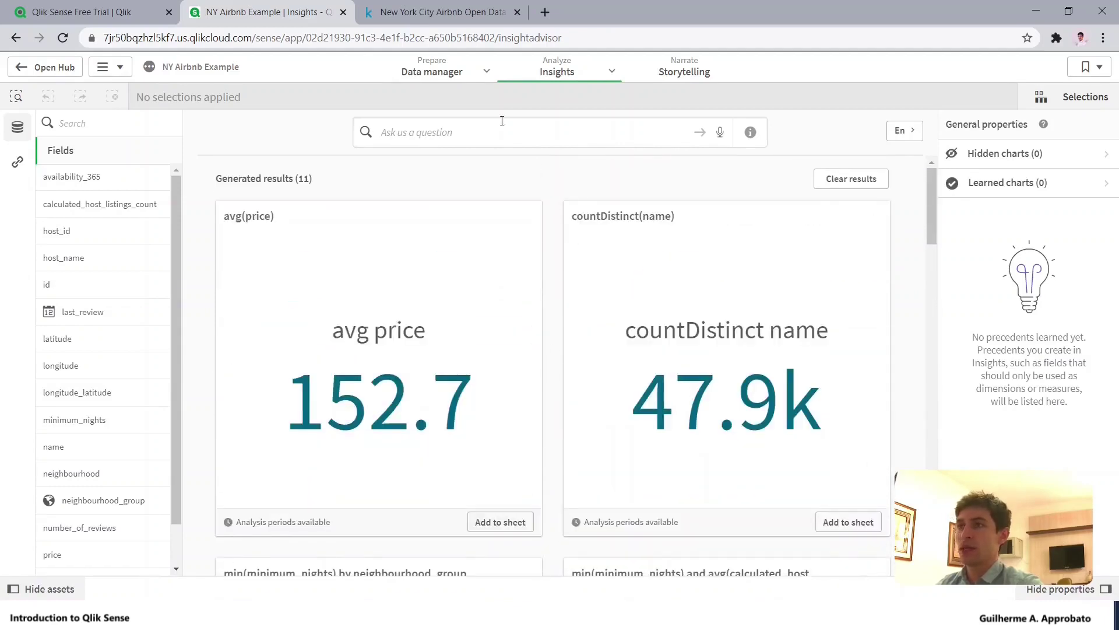
- Open the Data manager from the Prepare menu and scroll the AB_NYC_2019 preview sideways
{"action": "left_click", "coordinate": [486, 71]}
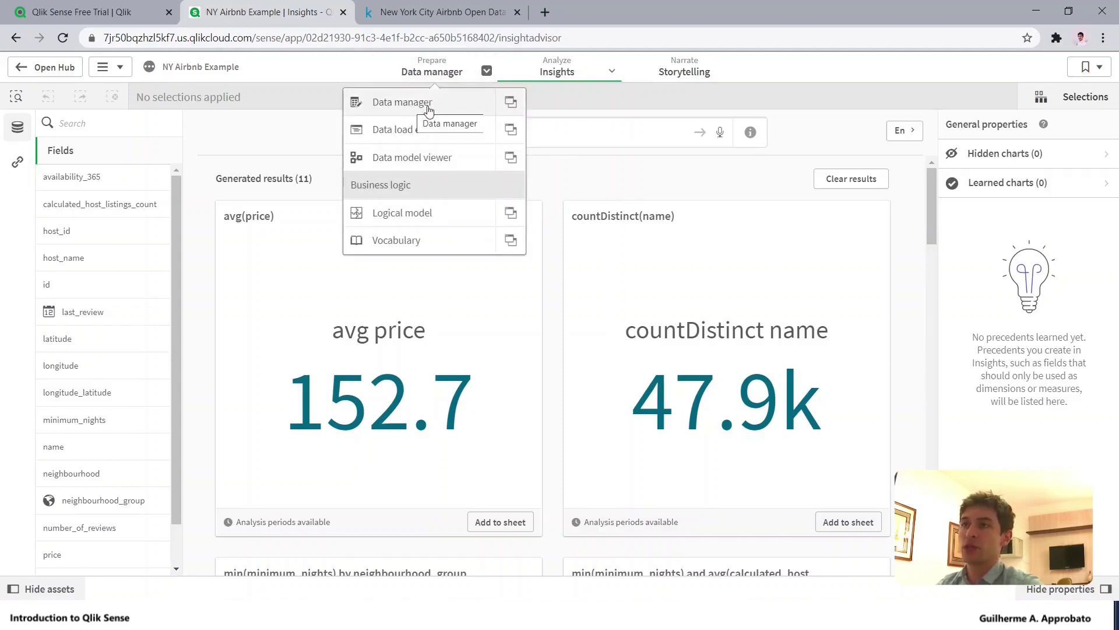
{"action": "left_click", "coordinate": [427, 107]}
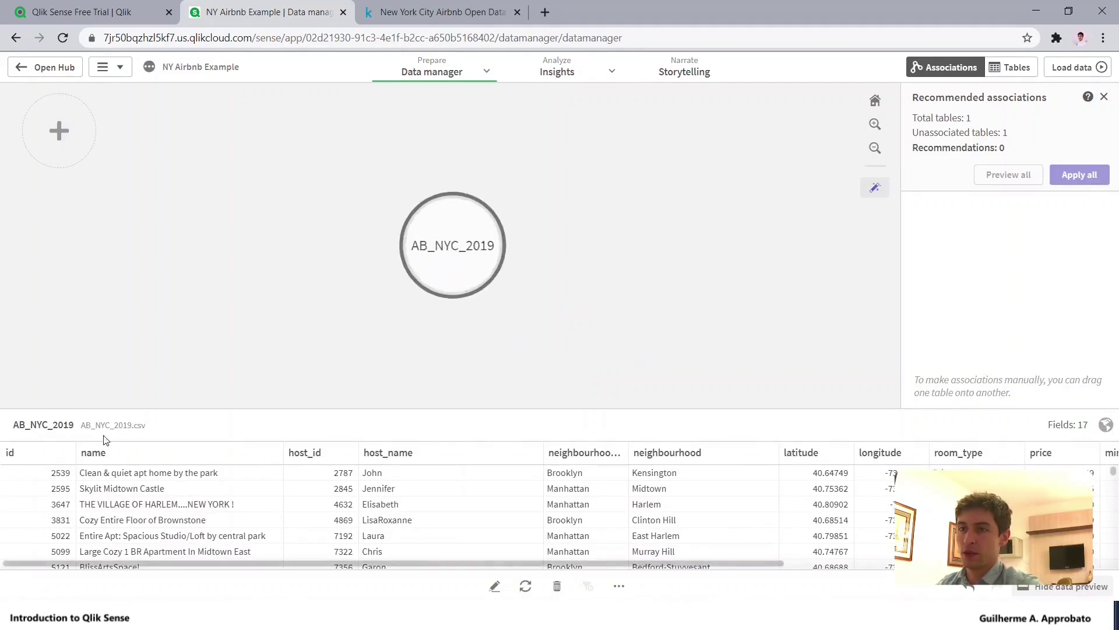
{"action": "mouse_move", "coordinate": [112, 564]}
{"action": "left_mouse_down"}
{"action": "mouse_move", "coordinate": [268, 554]}
{"action": "mouse_move", "coordinate": [230, 556]}
{"action": "left_mouse_up"}
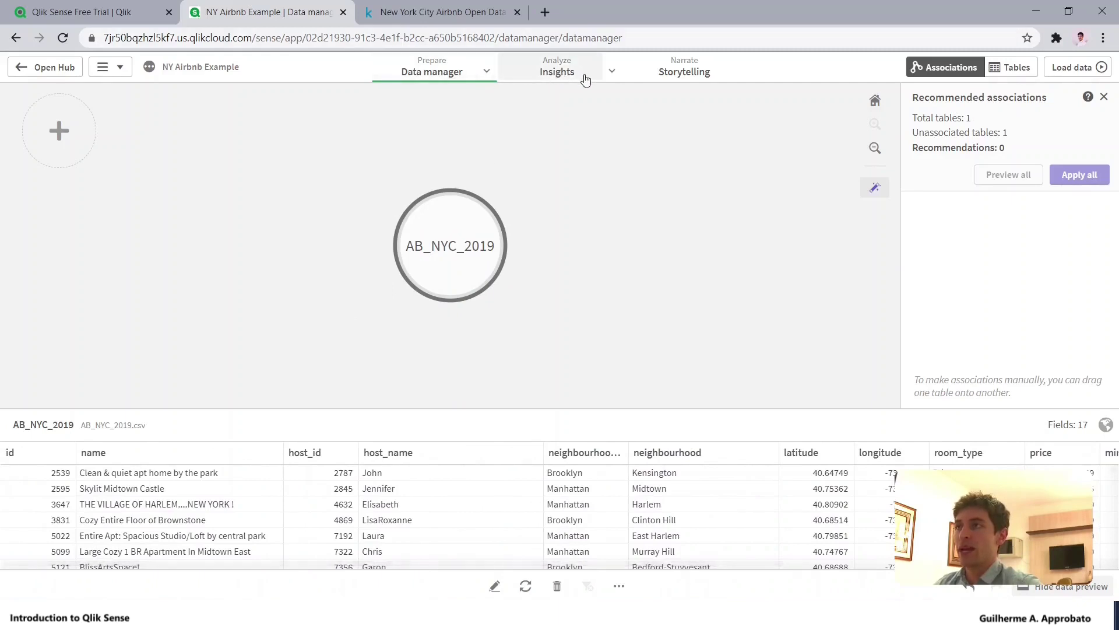